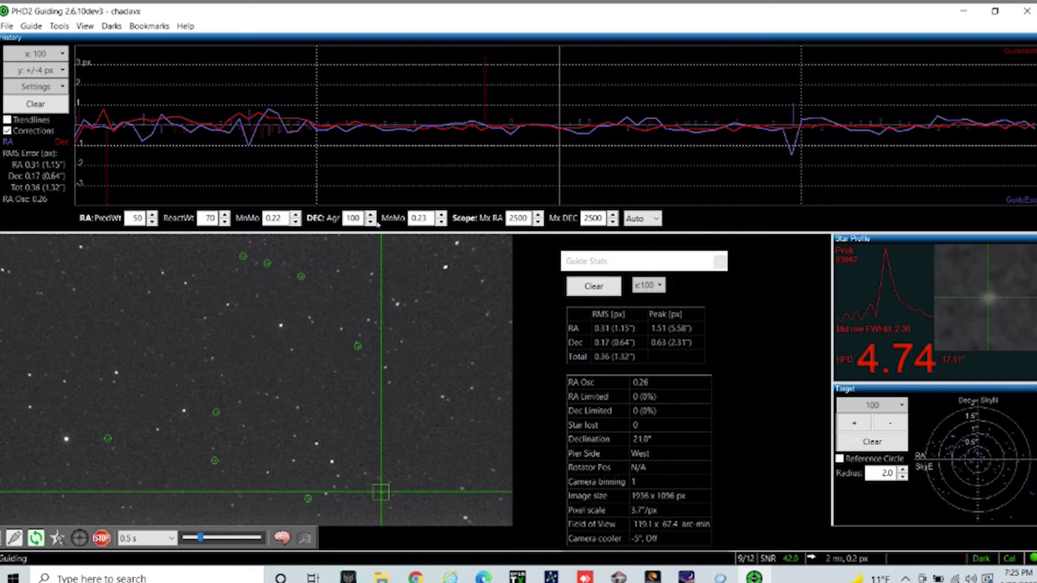
# - Set the guide exposure to 1.0 s, clear the History graph statistics, and bring up Advanced Settings
pyautogui.click(171, 539)
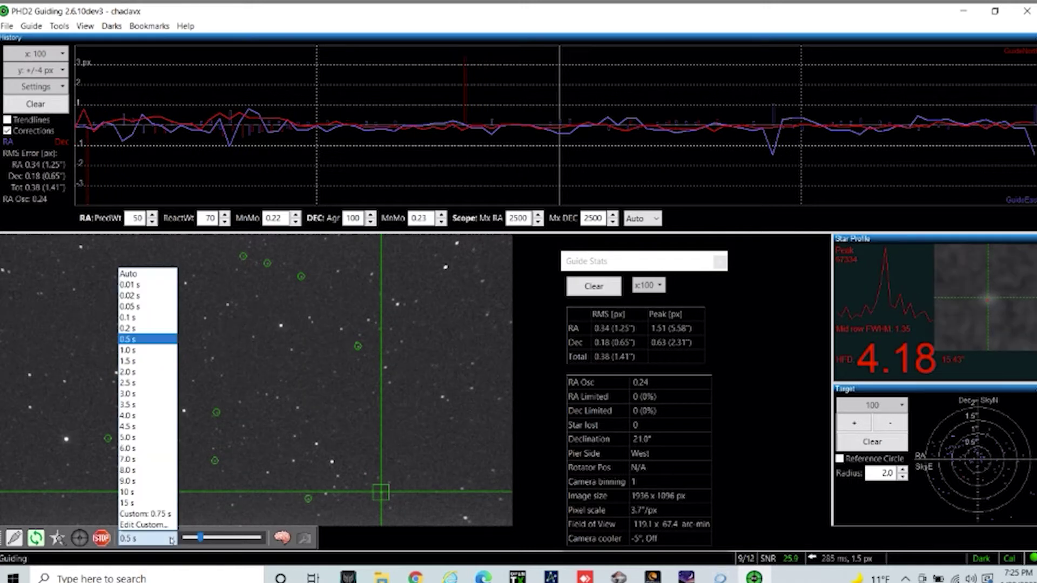
pyautogui.click(138, 351)
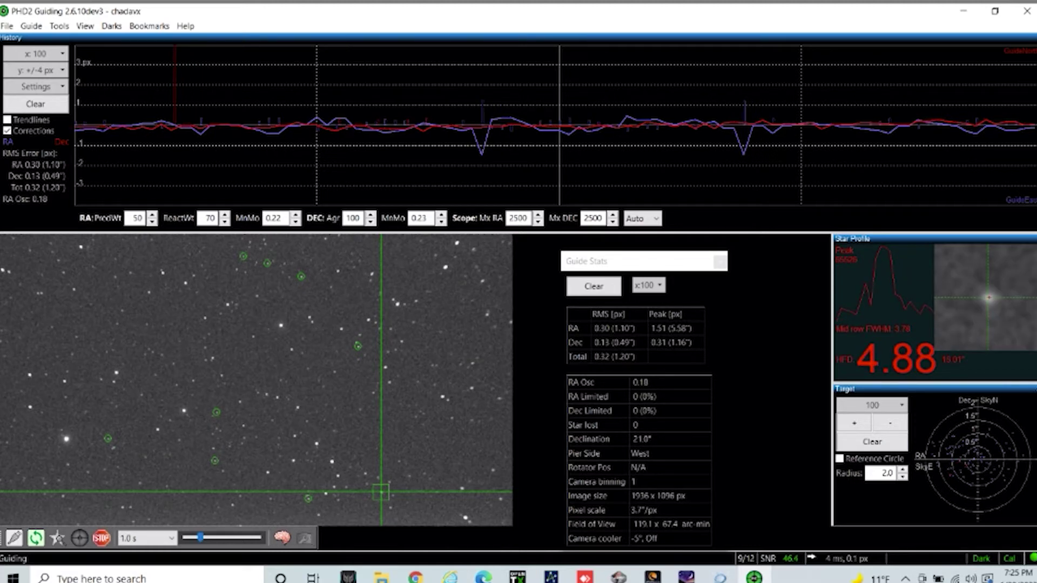
pyautogui.click(34, 108)
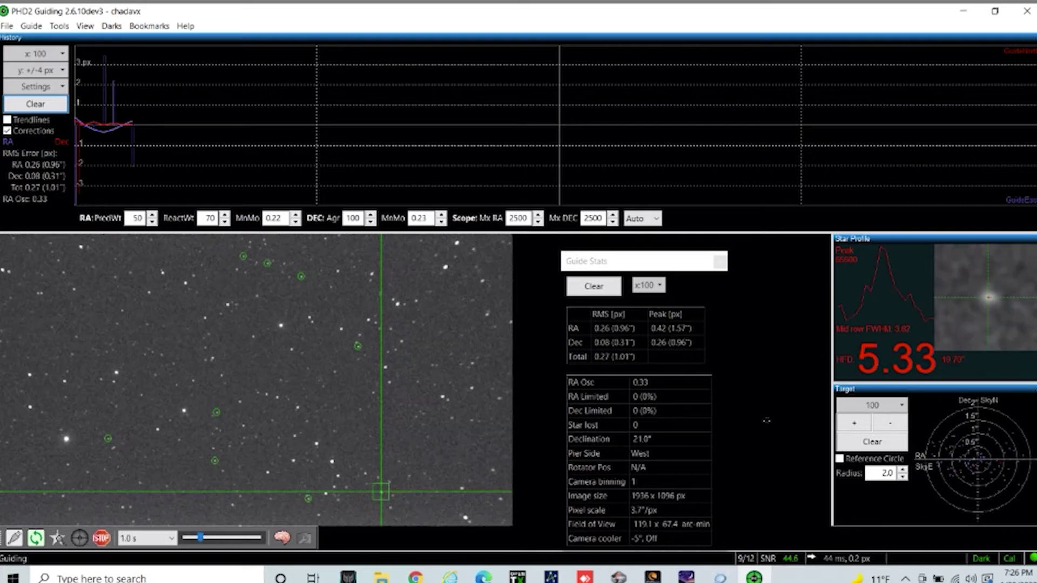
pyautogui.click(288, 535)
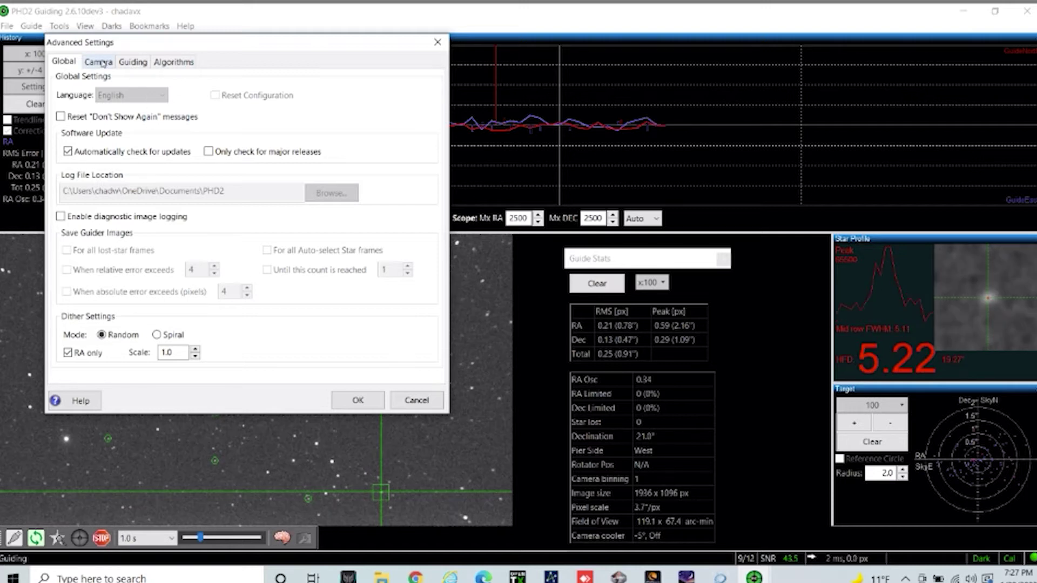
# - Look through the Camera, Guiding (star tracking and calibration) and Algorithms settings pages
pyautogui.click(102, 63)
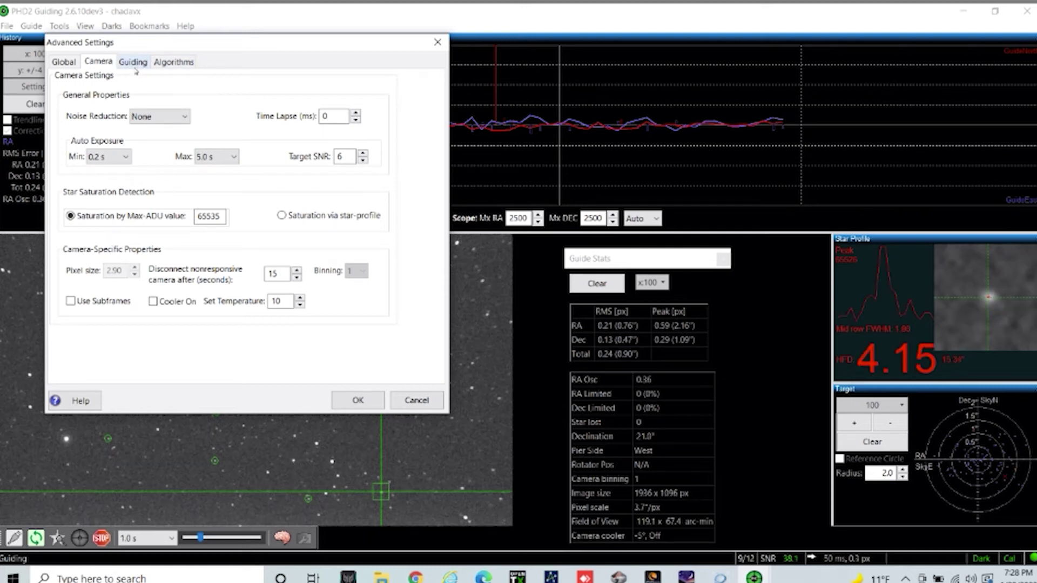
pyautogui.click(125, 67)
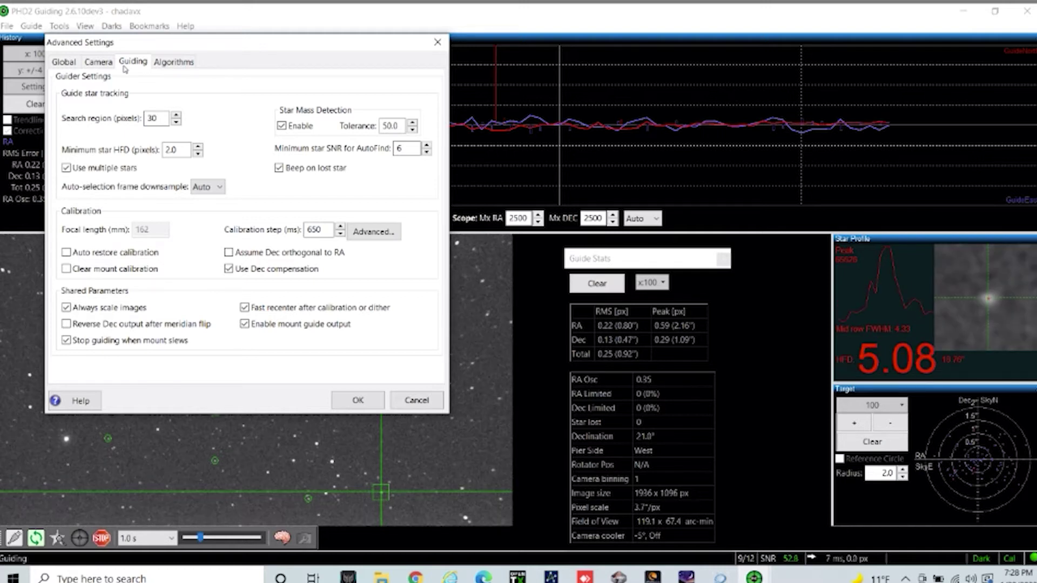
pyautogui.click(178, 62)
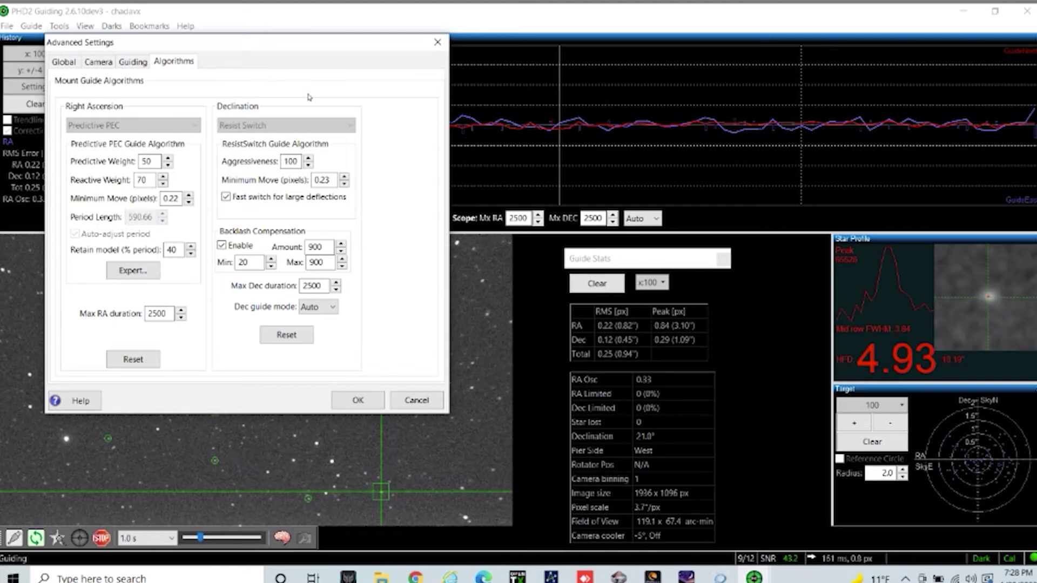
# - Accept the Advanced Settings with OK and minimize PHD2 to reveal N.I.N.A
pyautogui.click(357, 400)
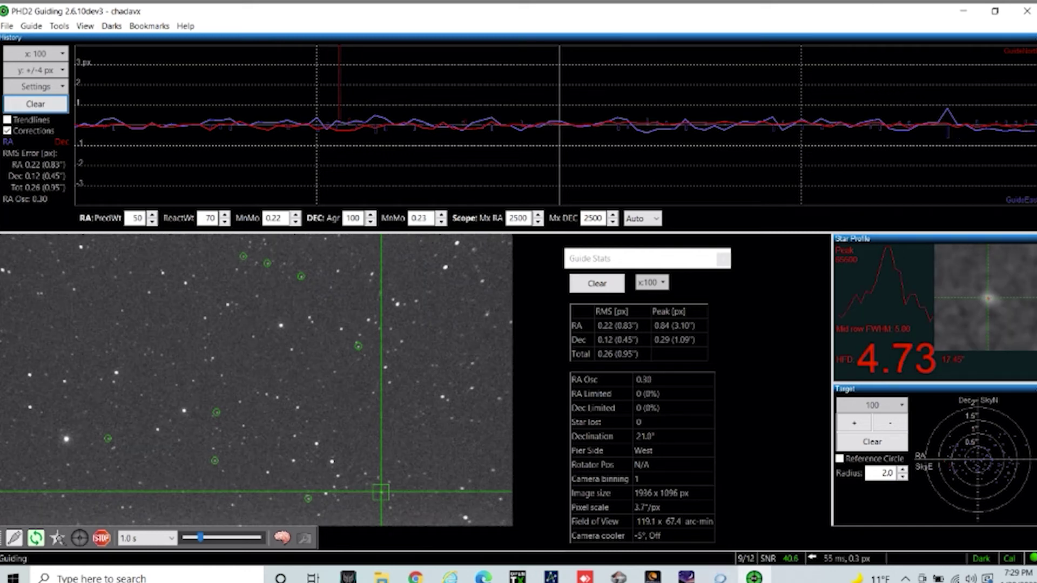
pyautogui.click(964, 10)
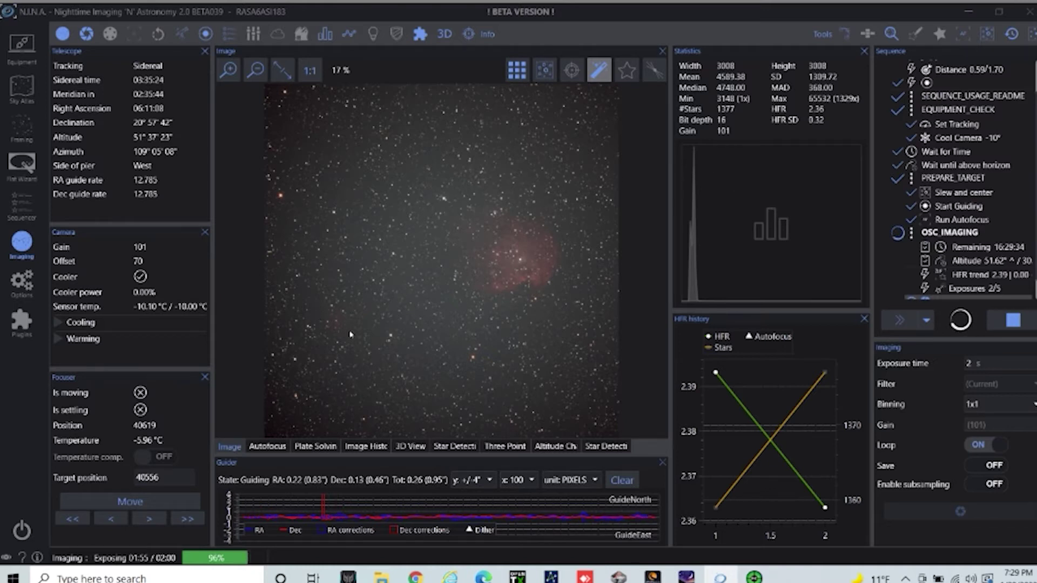
# - Zoom the latest star-field frame to about 50–78% and pan around it
pyautogui.scroll(5, 332, 334)
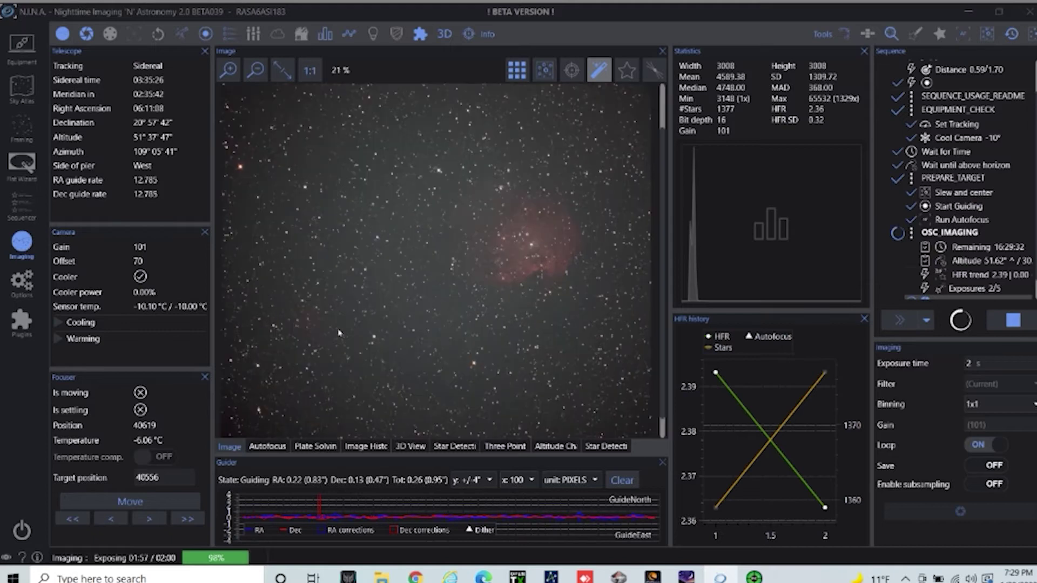
pyautogui.scroll(1, 347, 338)
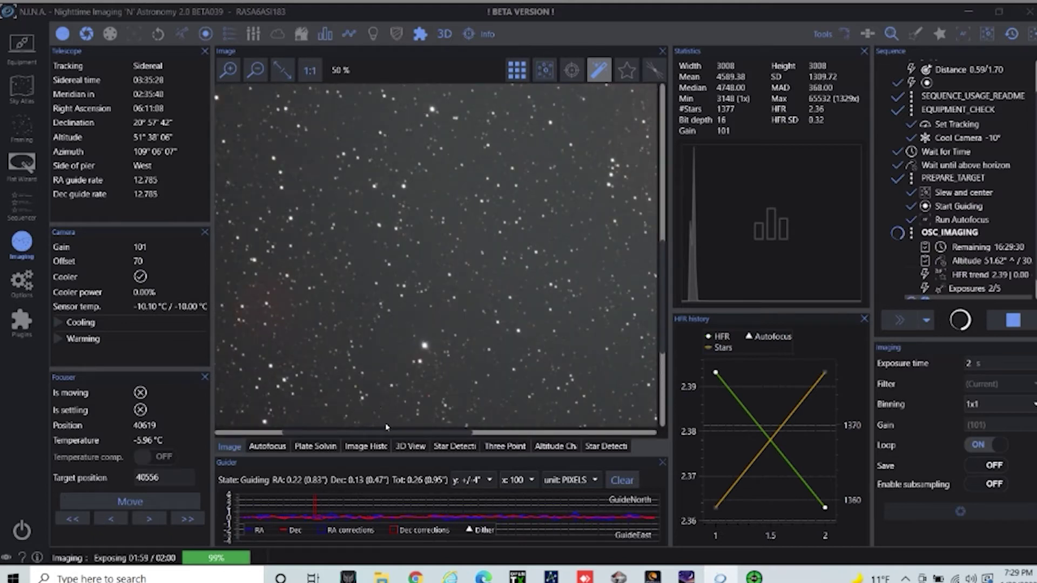
pyautogui.moveTo(372, 433); pyautogui.dragTo(320, 432)
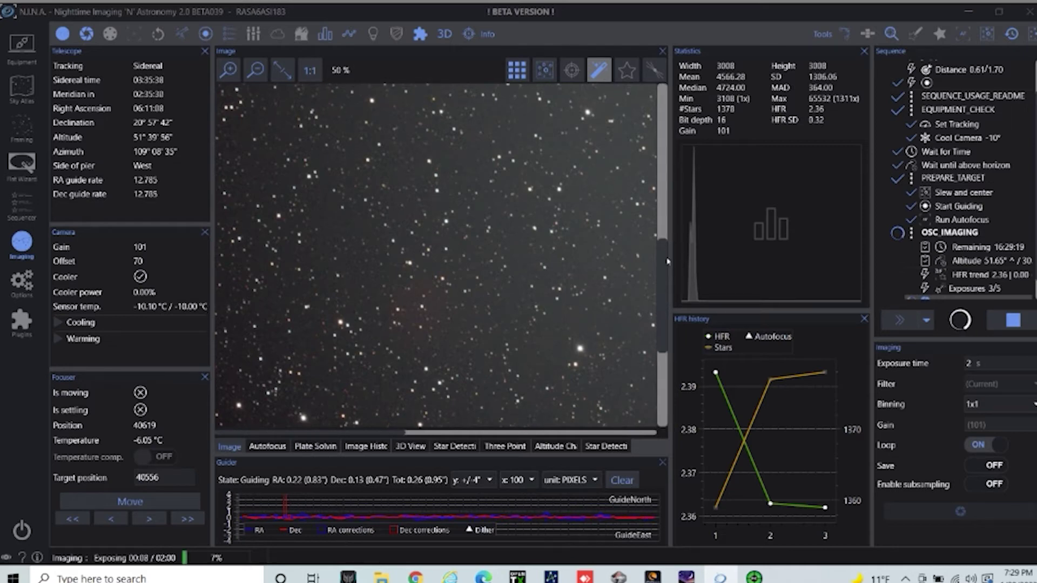
pyautogui.moveTo(664, 311); pyautogui.dragTo(669, 432)
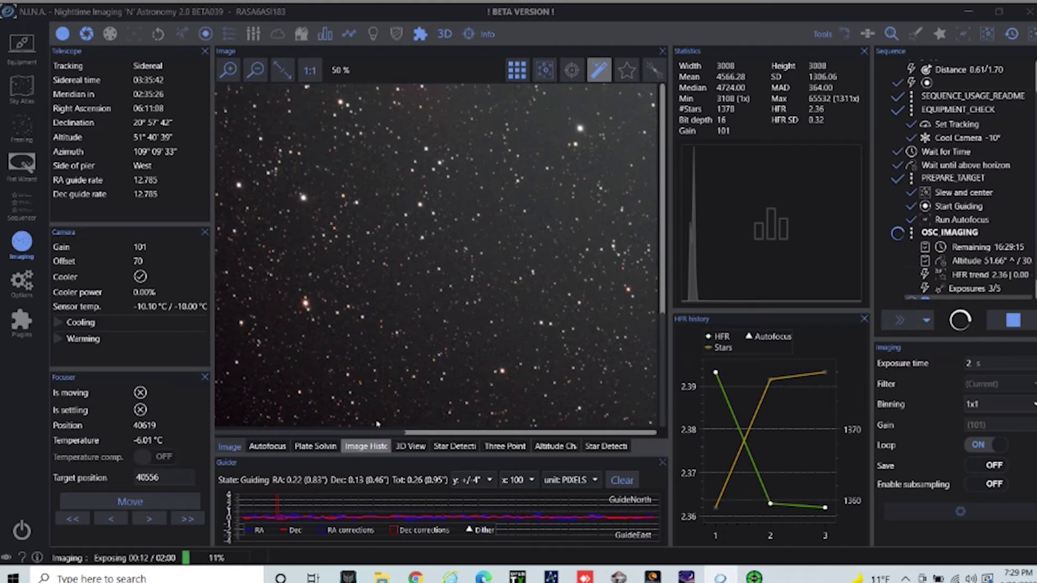
pyautogui.scroll(2, 361, 367)
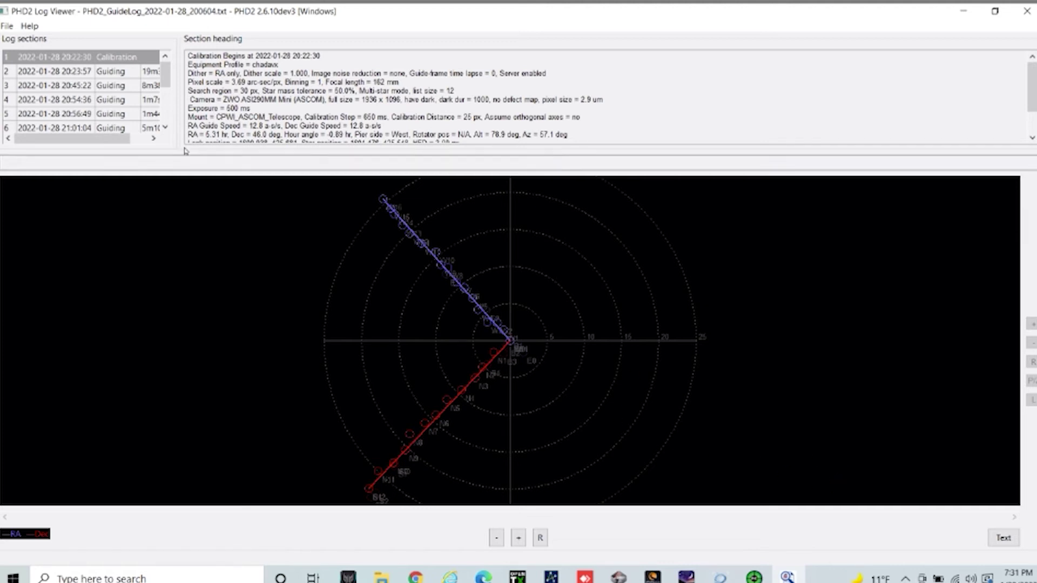
# - Display the 21:09:22 guiding section from the Log sections list
pyautogui.click(165, 128)
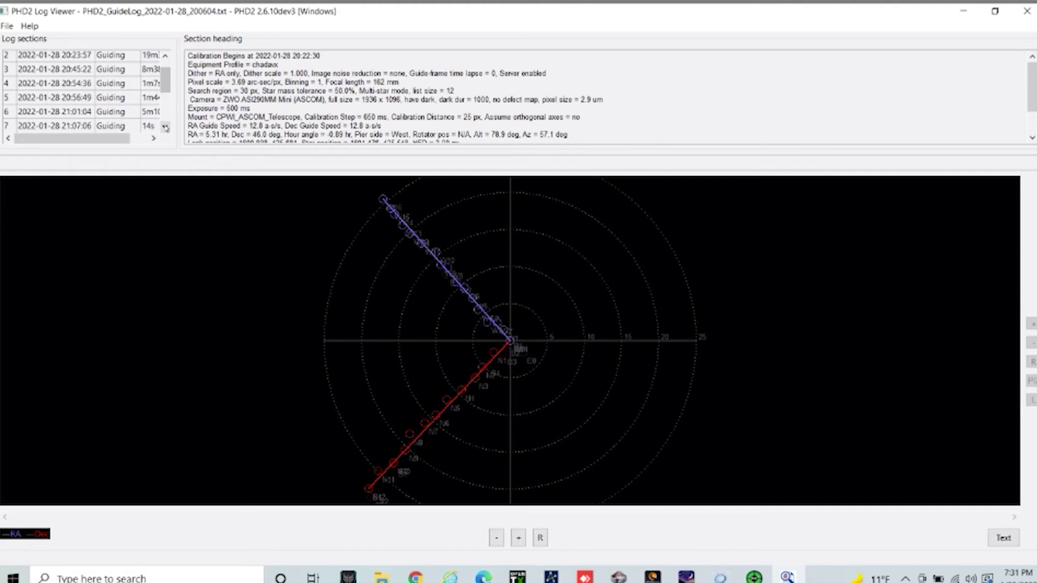
pyautogui.click(165, 127)
pyautogui.click(165, 128)
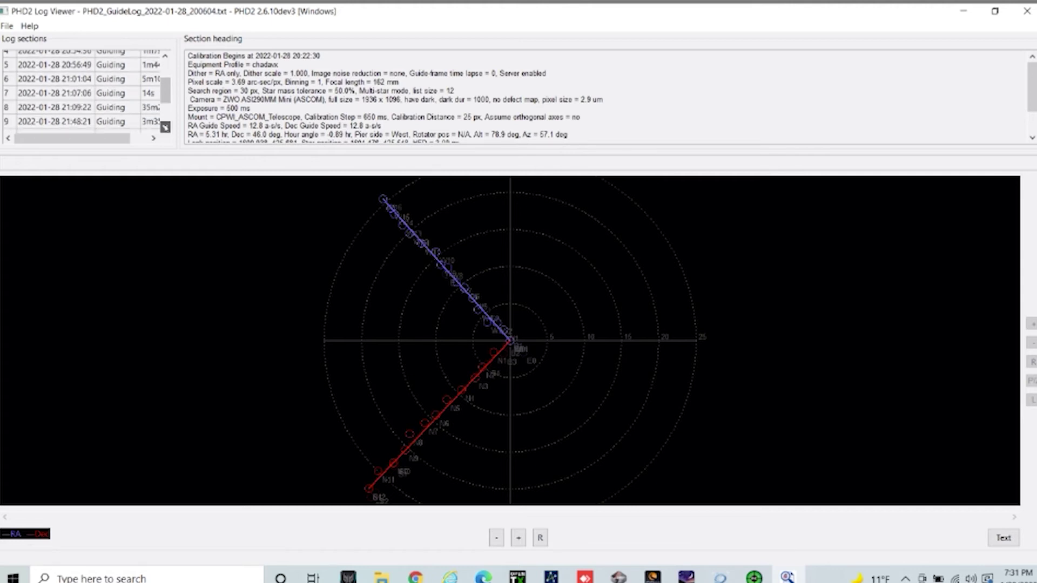
pyautogui.click(106, 110)
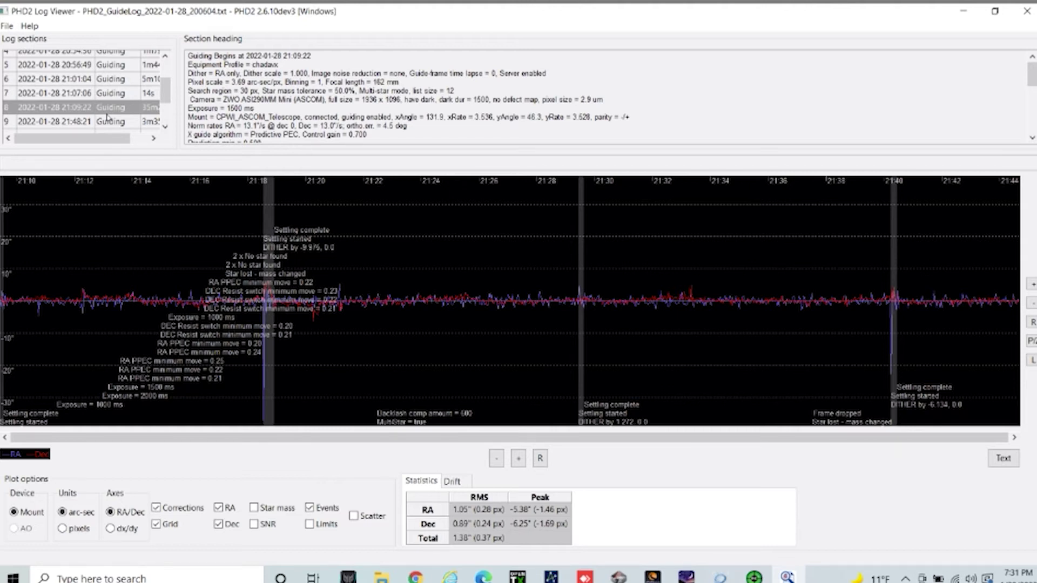
# - Display the 21:52:03 guiding section, then the 23:53:51 guiding section
pyautogui.click(165, 128)
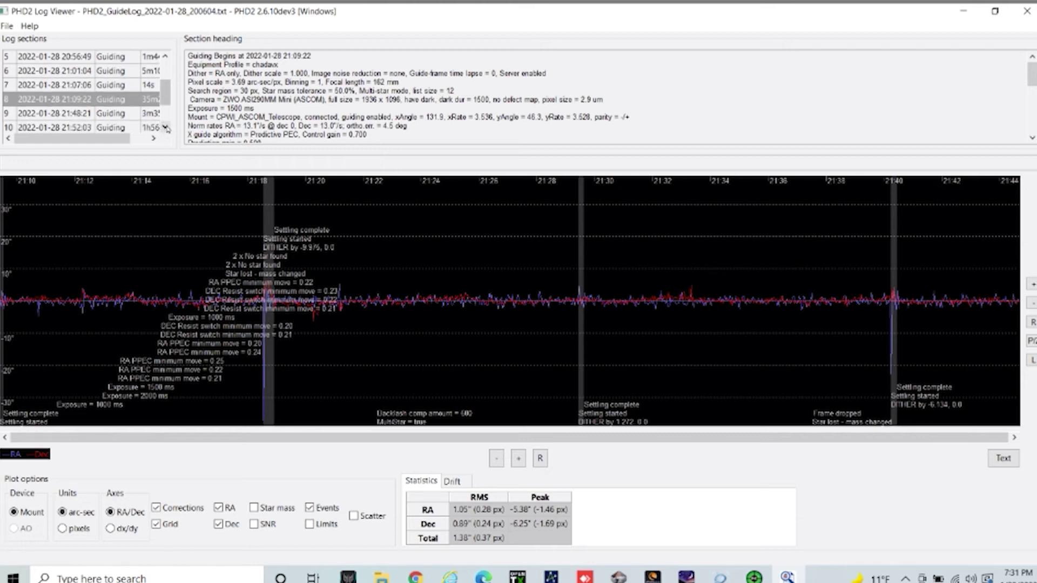
pyautogui.click(166, 128)
pyautogui.click(166, 128)
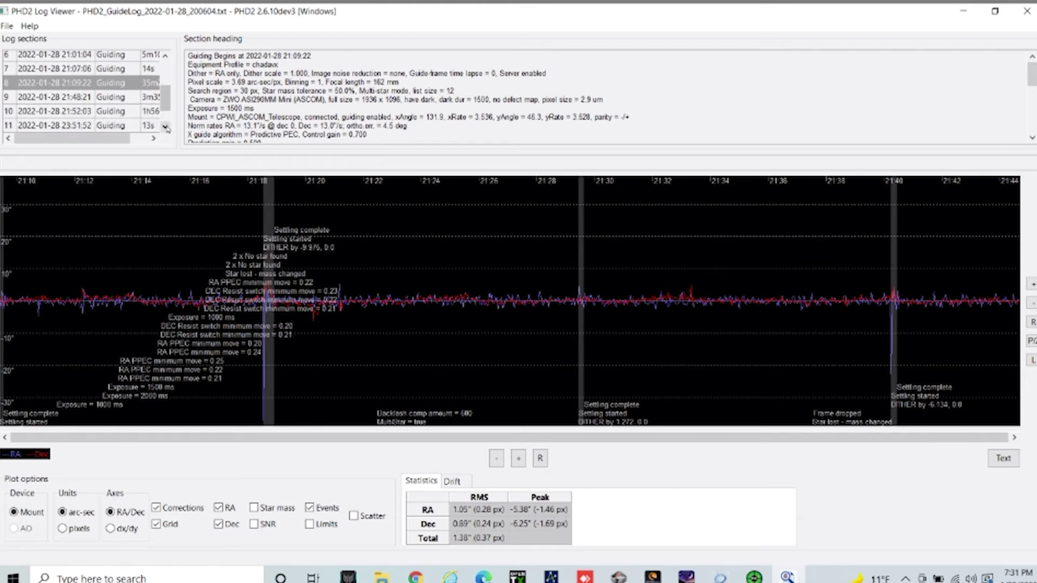
pyautogui.click(121, 113)
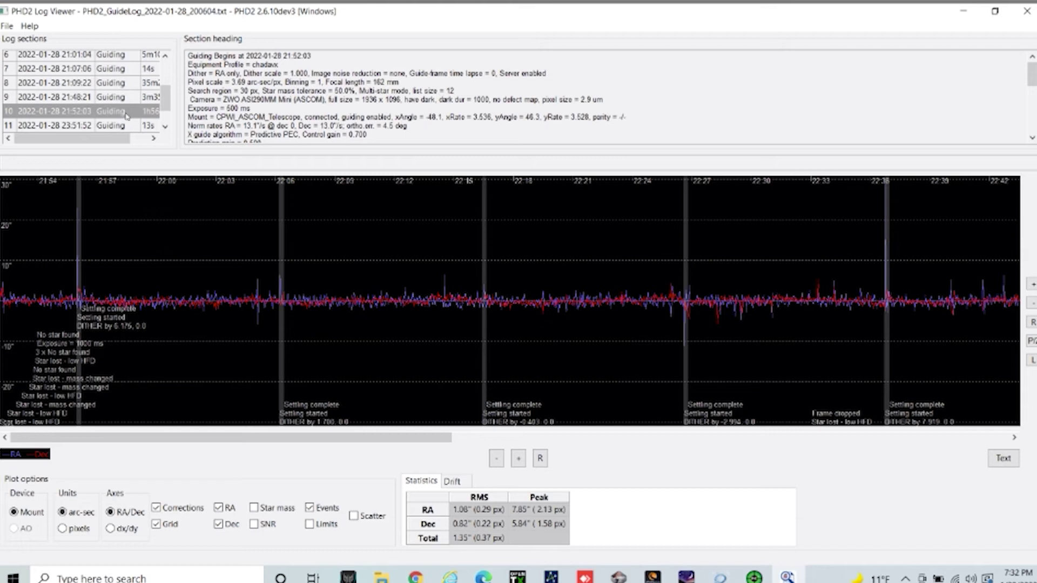
pyautogui.click(166, 127)
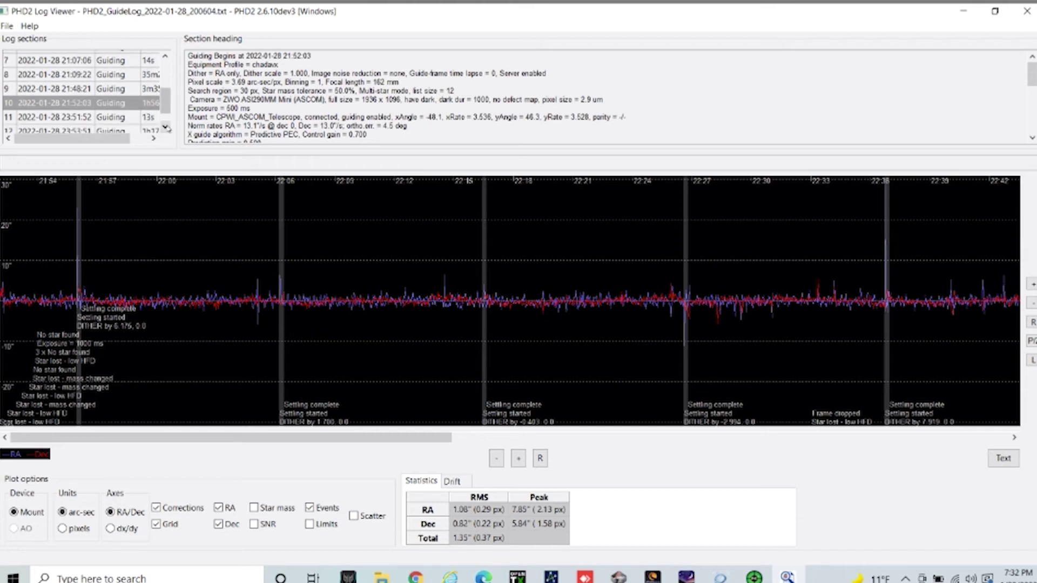
pyautogui.click(165, 127)
pyautogui.click(121, 115)
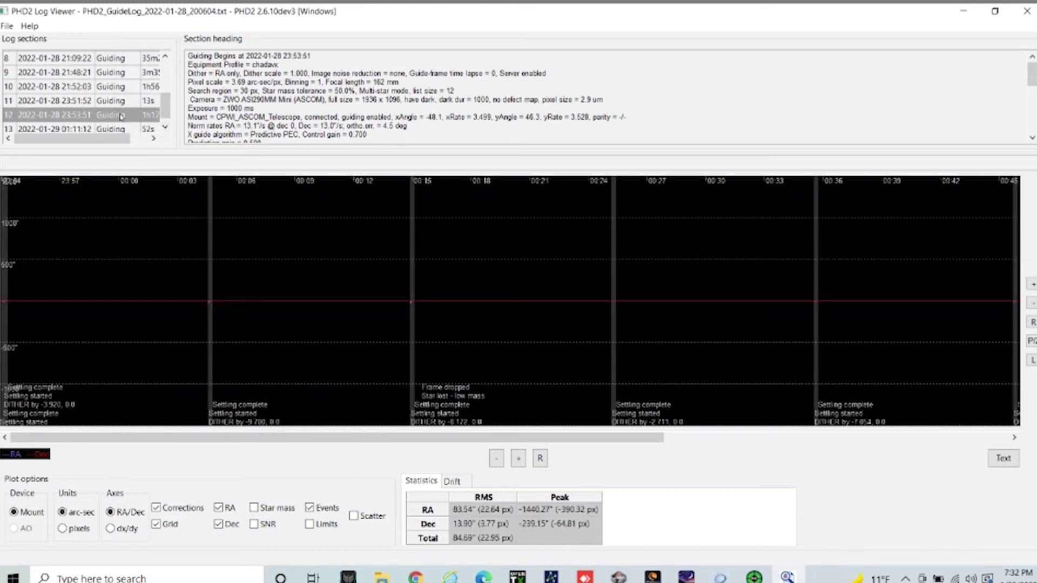
# - Bring up the Open PHD2 Guide Log dialog via File > Open
pyautogui.click(166, 128)
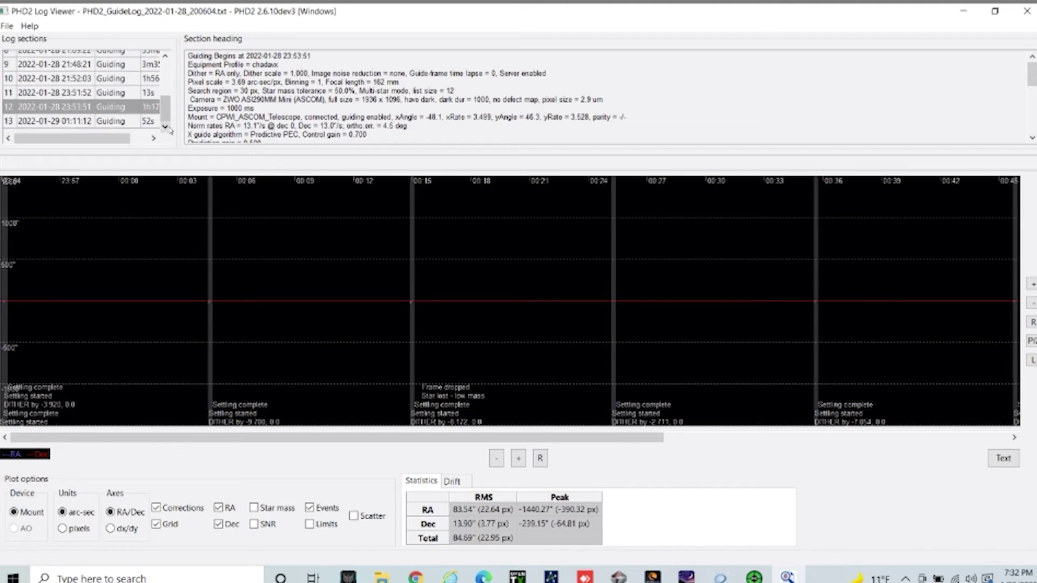
pyautogui.click(7, 25)
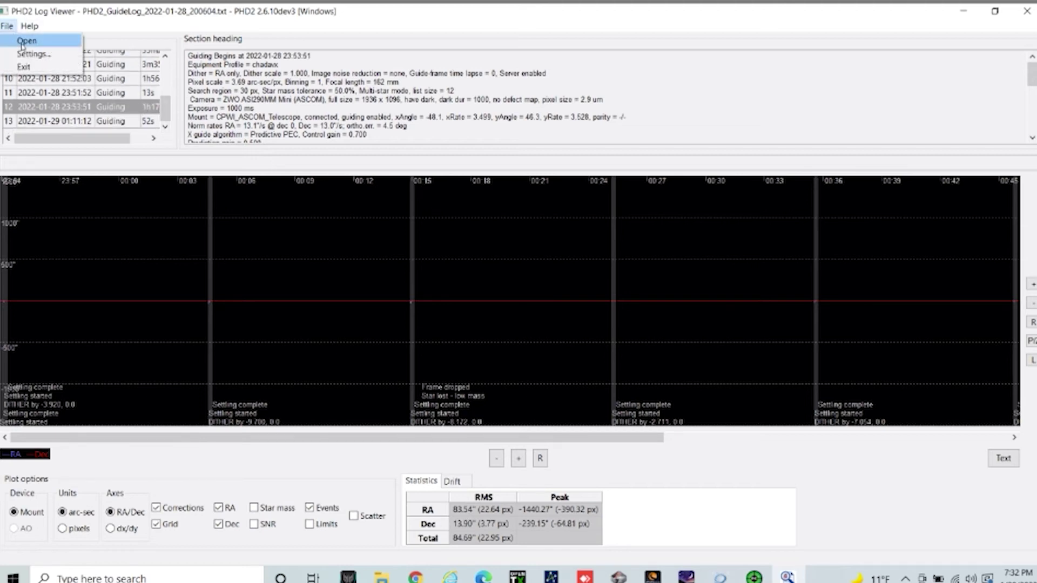
pyautogui.click(24, 40)
# - Load PHD2_GuideLog_2022-01-26_182450.txt and show its 19:39:49 guiding section
pyautogui.click(236, 162)
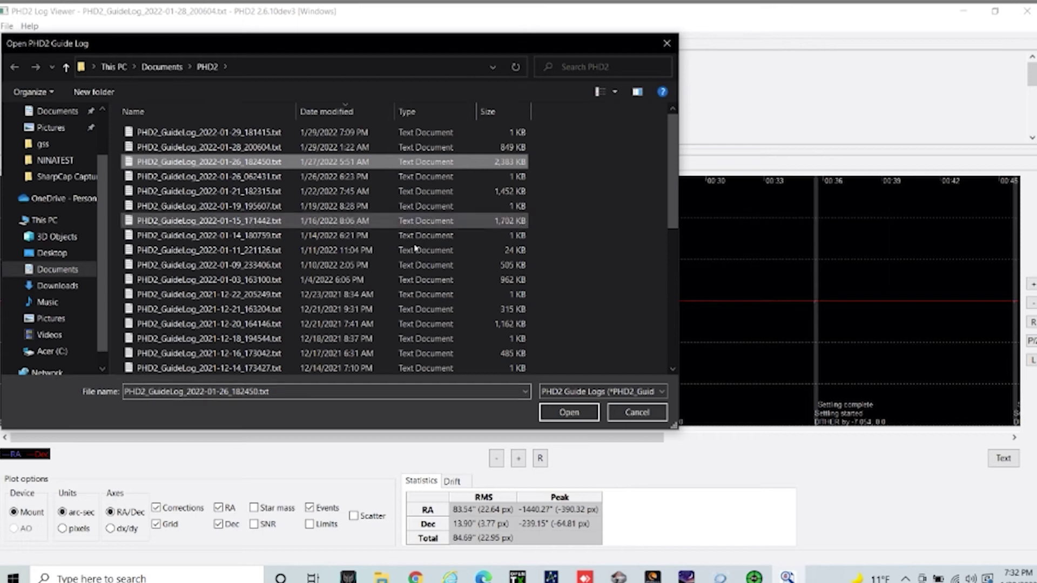
pyautogui.click(563, 412)
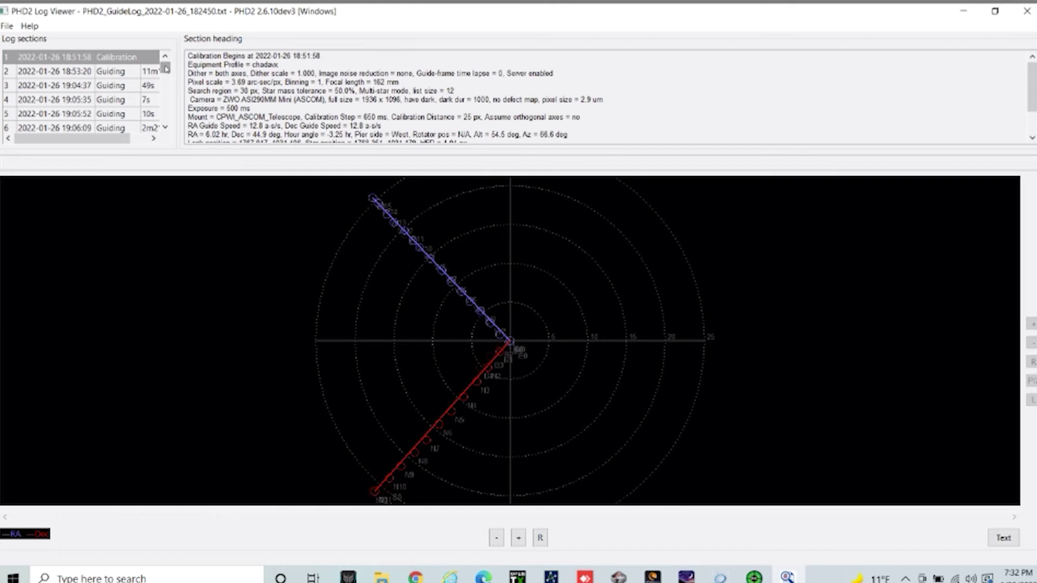
pyautogui.click(164, 128)
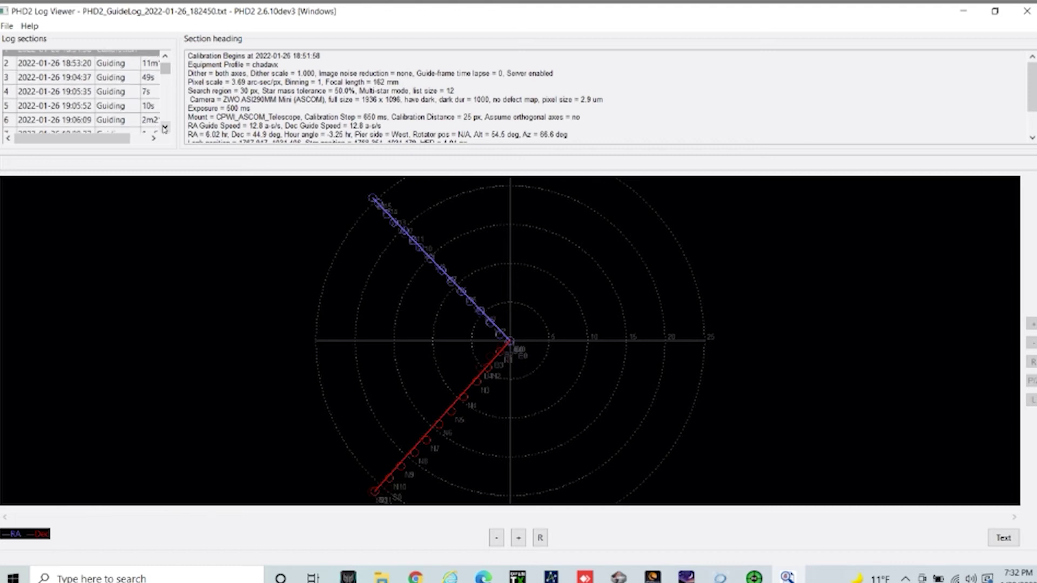
pyautogui.click(165, 128)
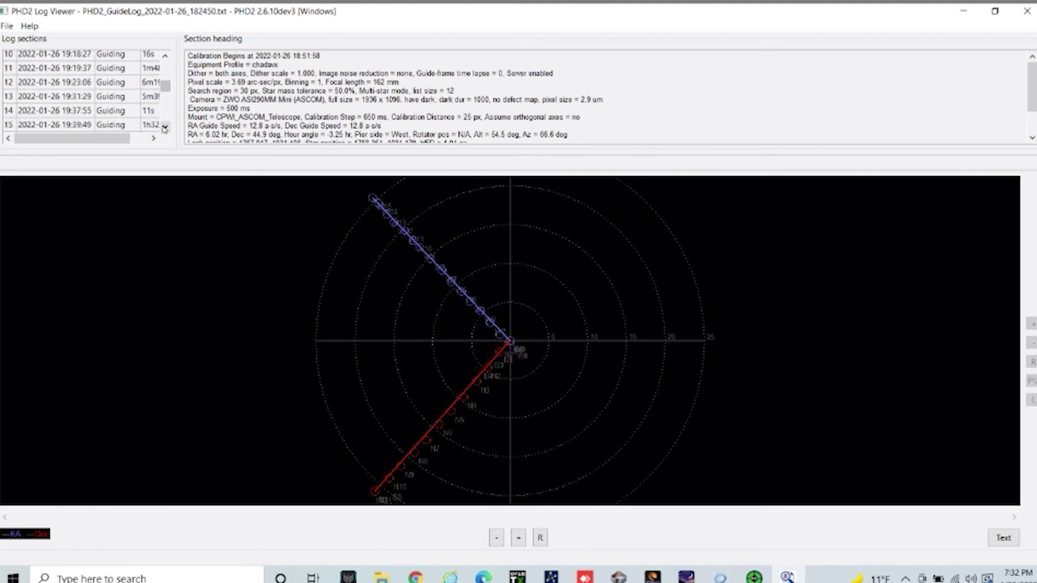
pyautogui.click(165, 128)
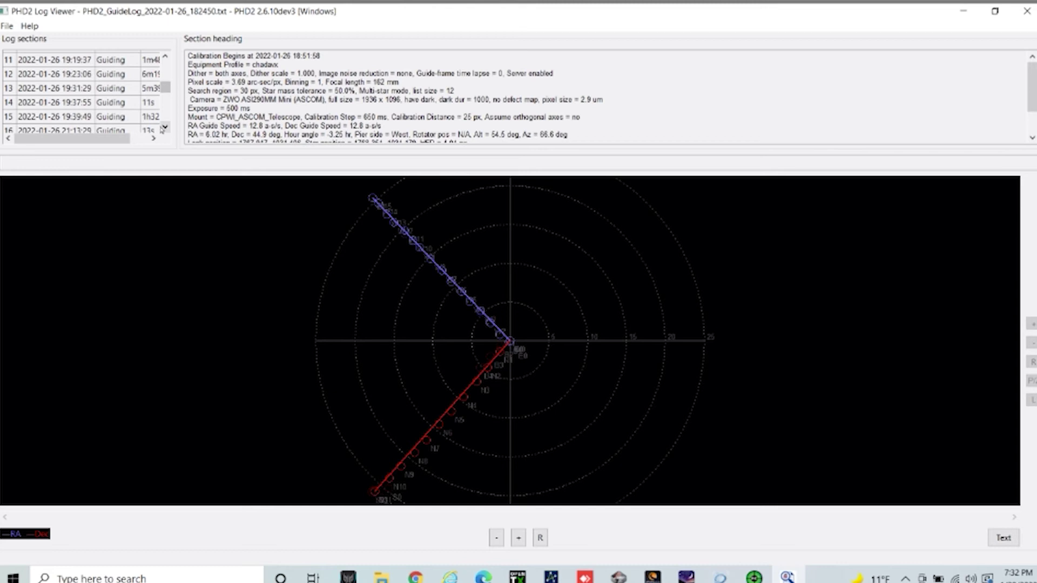
pyautogui.click(91, 118)
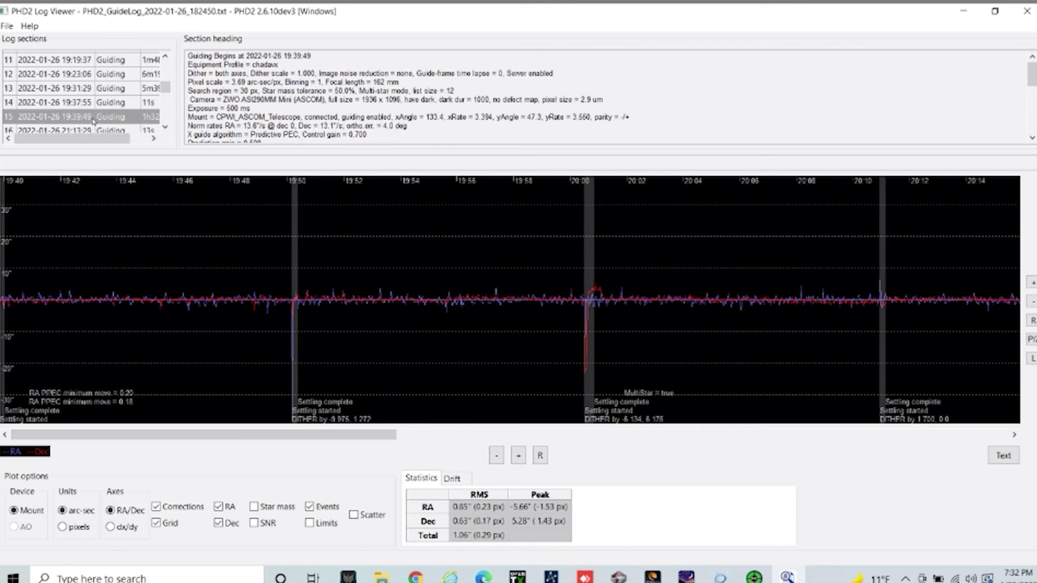
# - Display the 21:15:22 guiding section of the 2022-01-26 log
pyautogui.click(165, 127)
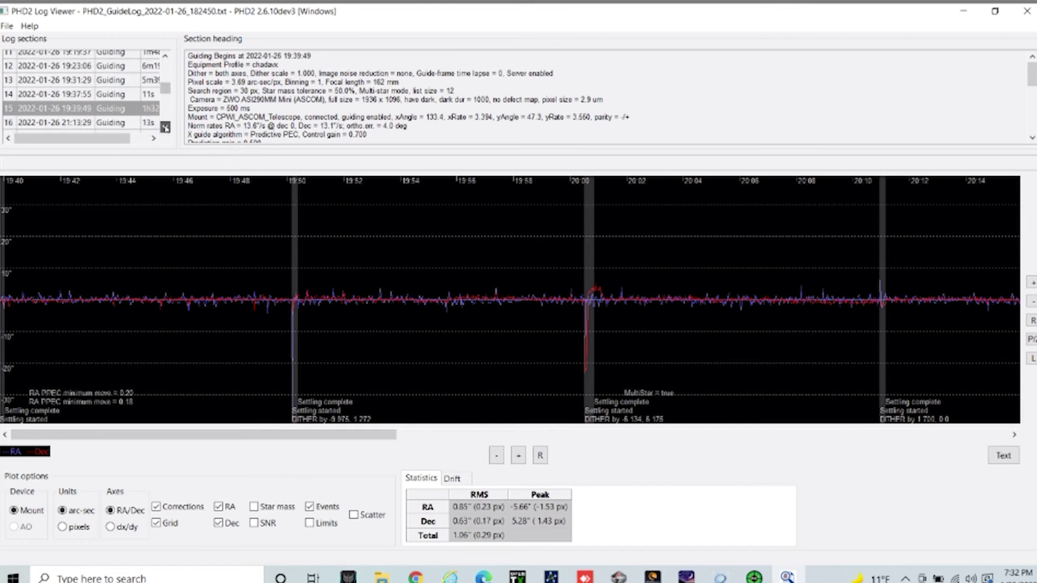
pyautogui.click(166, 128)
pyautogui.click(165, 128)
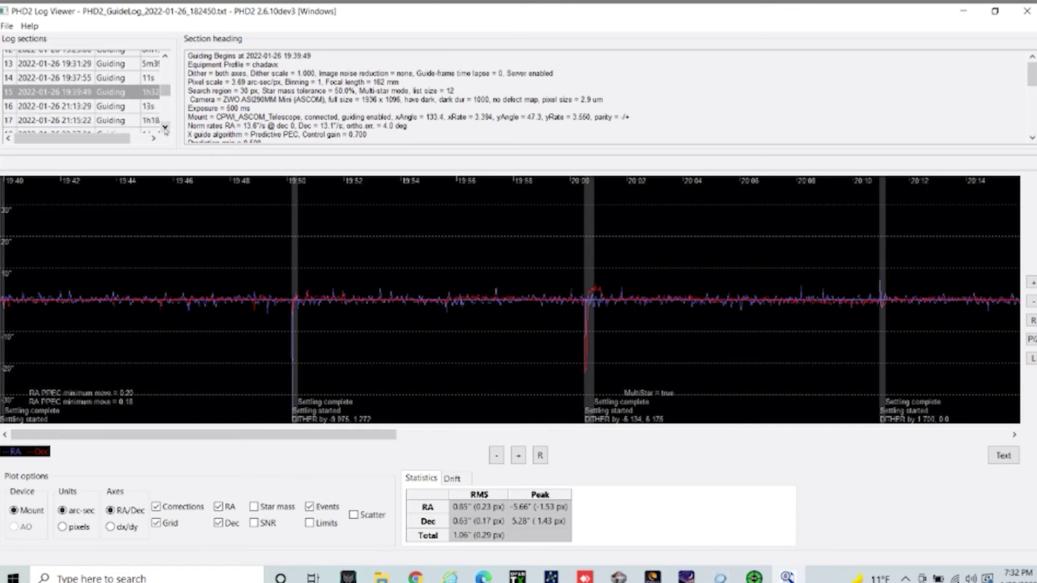
pyautogui.click(165, 128)
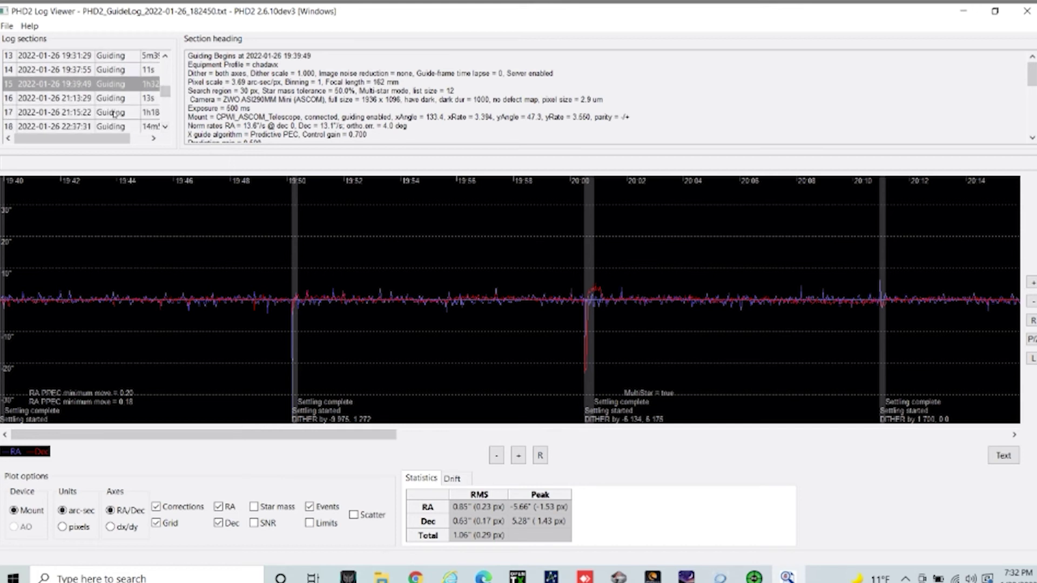
pyautogui.click(113, 113)
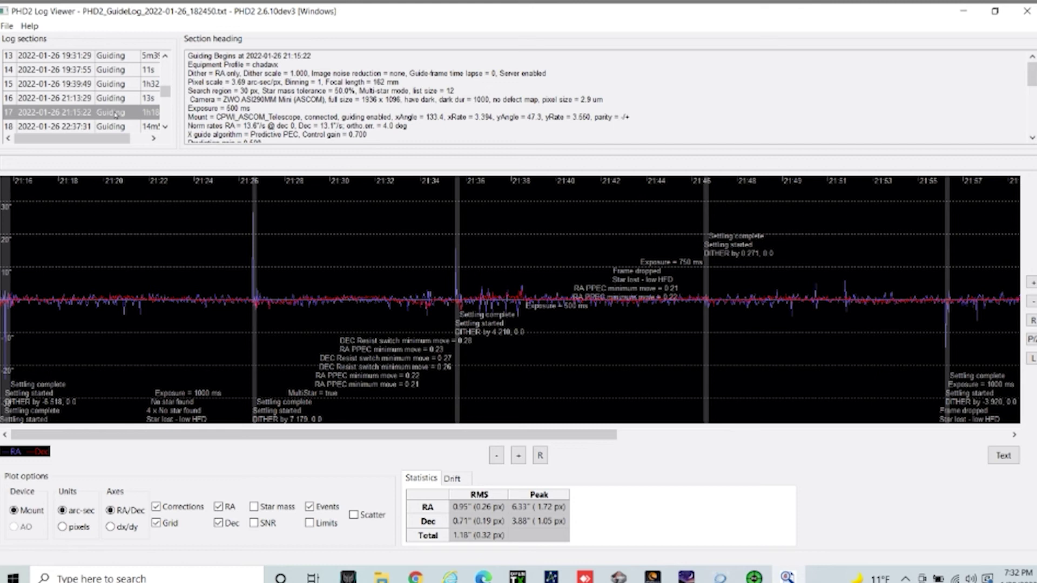
# - Display the 22:54:49 guiding section's graph and statistics
pyautogui.click(165, 128)
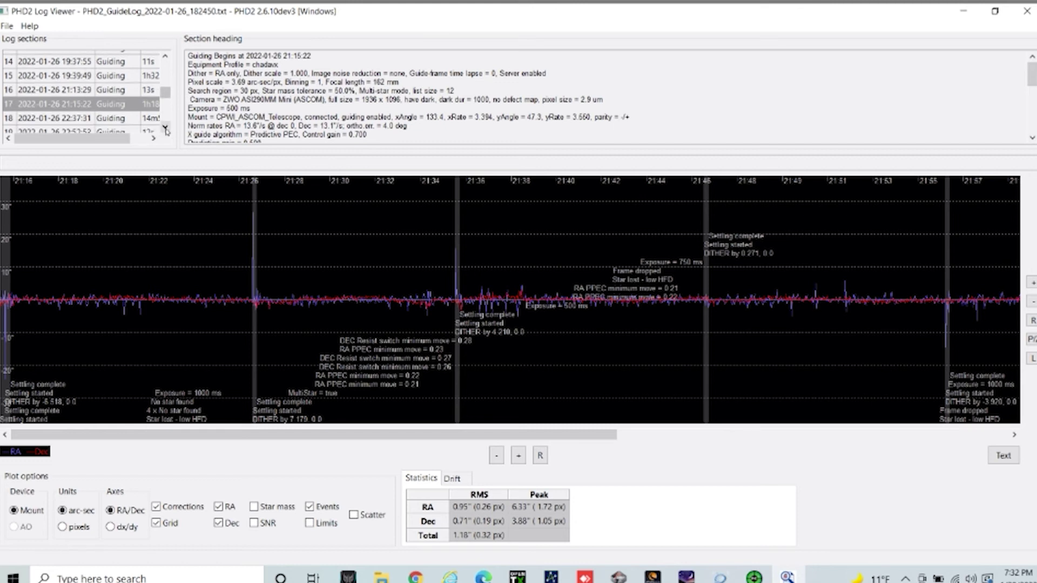
pyautogui.click(165, 129)
pyautogui.click(166, 129)
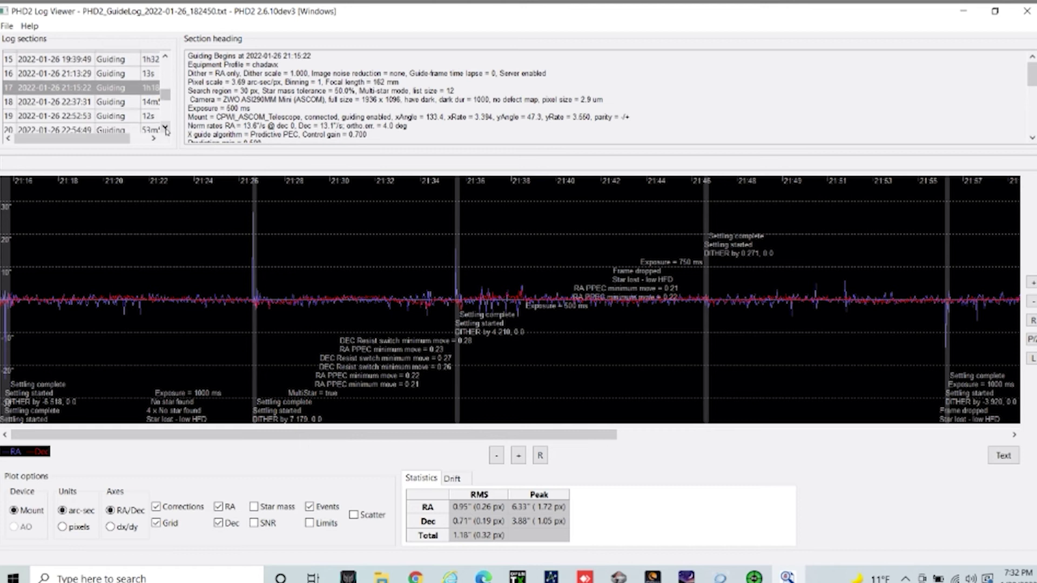
pyautogui.click(166, 129)
pyautogui.click(107, 125)
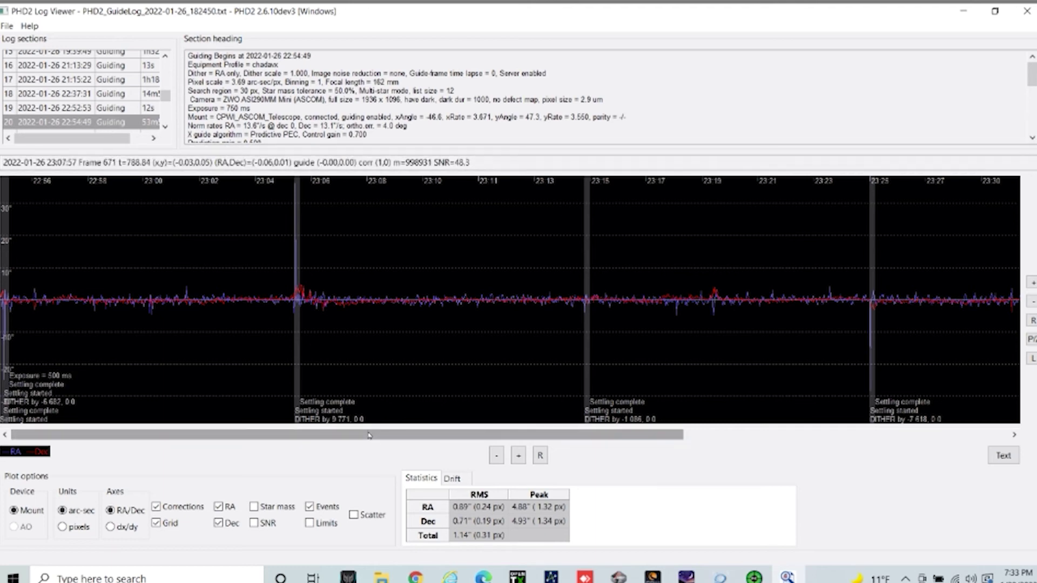
# - Pan the 22:54:49 graph to its end and back, then scroll further down Log sections
pyautogui.moveTo(368, 436); pyautogui.dragTo(510, 426)
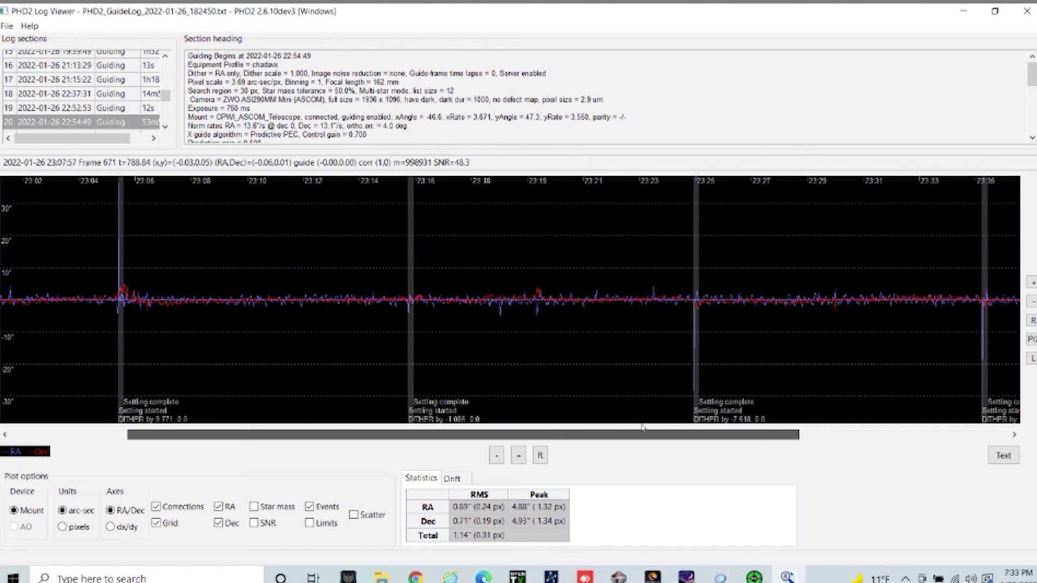
pyautogui.moveTo(655, 439); pyautogui.dragTo(750, 444)
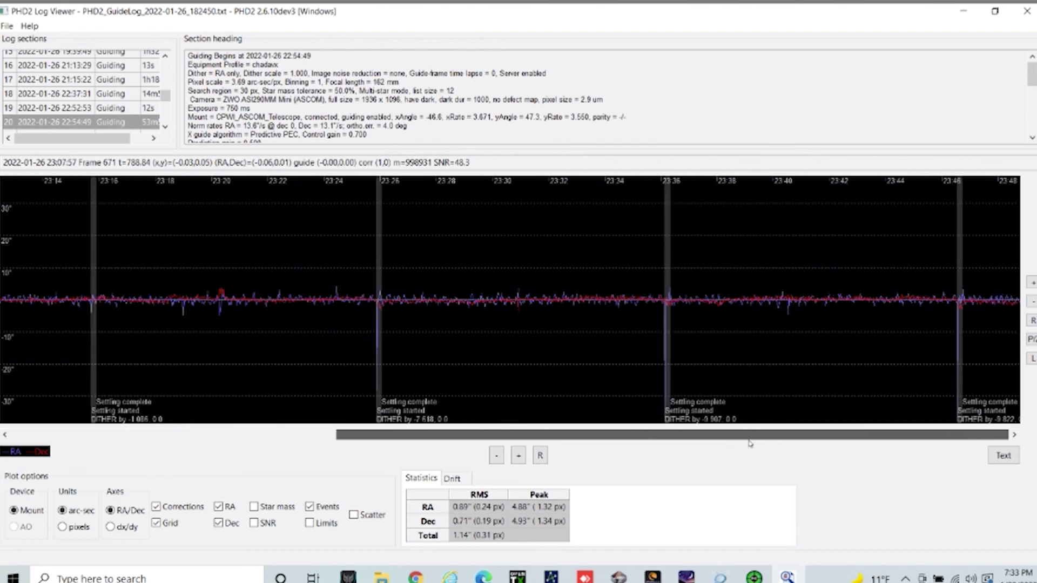
pyautogui.moveTo(733, 438); pyautogui.dragTo(323, 440)
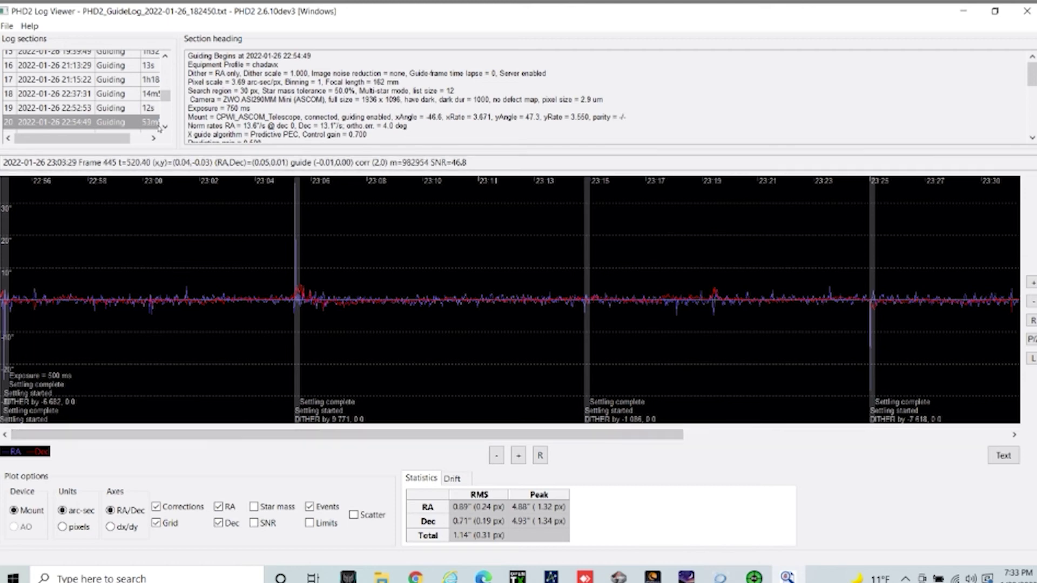
pyautogui.click(165, 127)
pyautogui.click(166, 128)
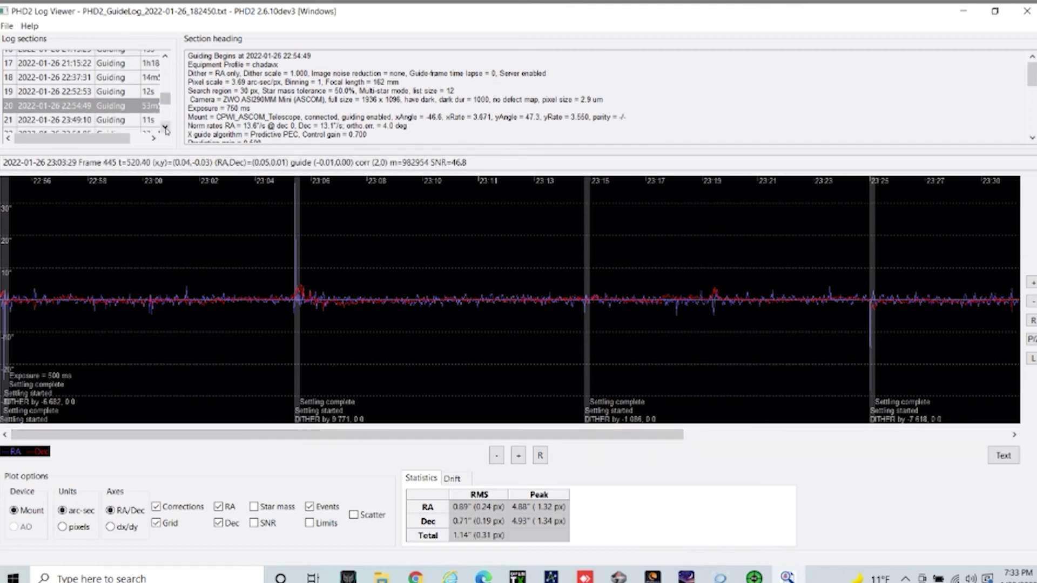
pyautogui.click(166, 128)
pyautogui.click(165, 129)
# - Show the 23:51:05 guiding section, with RA RMS 0.92" and Dec RMS 0.59"
pyautogui.click(124, 118)
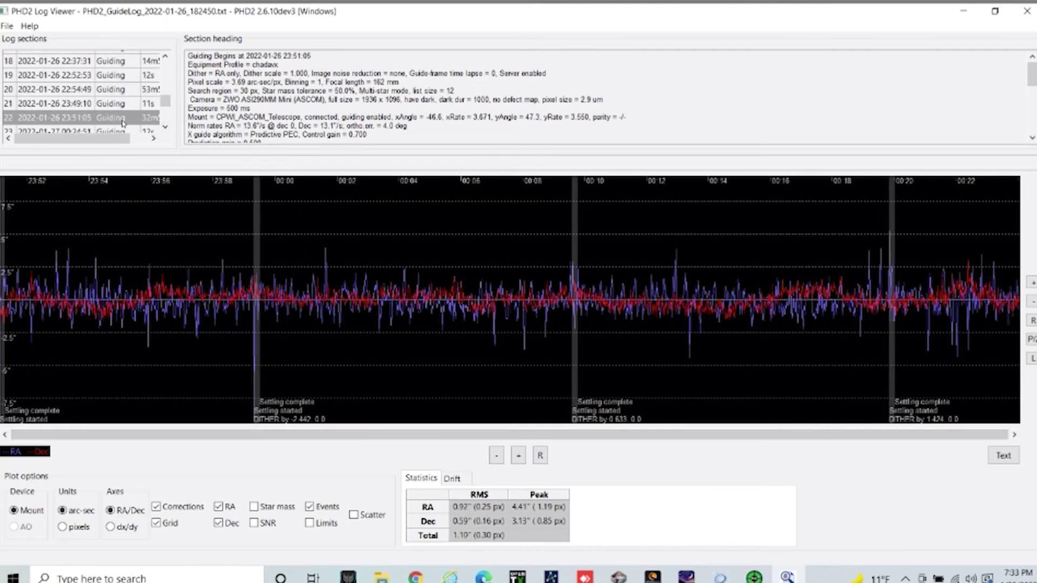